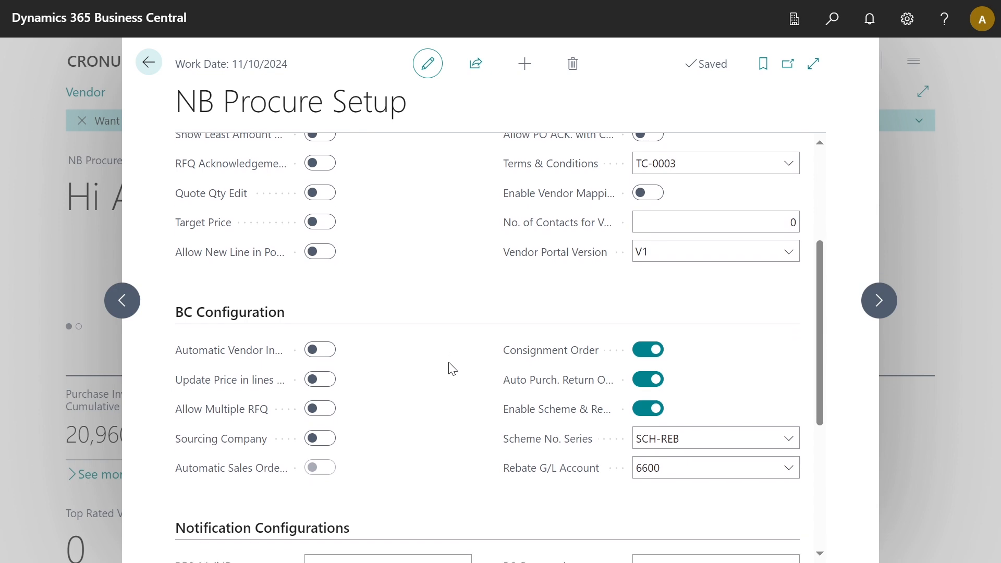
Turn on Enable Scheme & Rebate with Scheme No. Series SCH-REB and Rebate G/L Account 6600.
mouse_move(550, 424)
Search 'schemes and rebate' and open the Scheme and Rebates list.
click(832, 21)
text(sc)
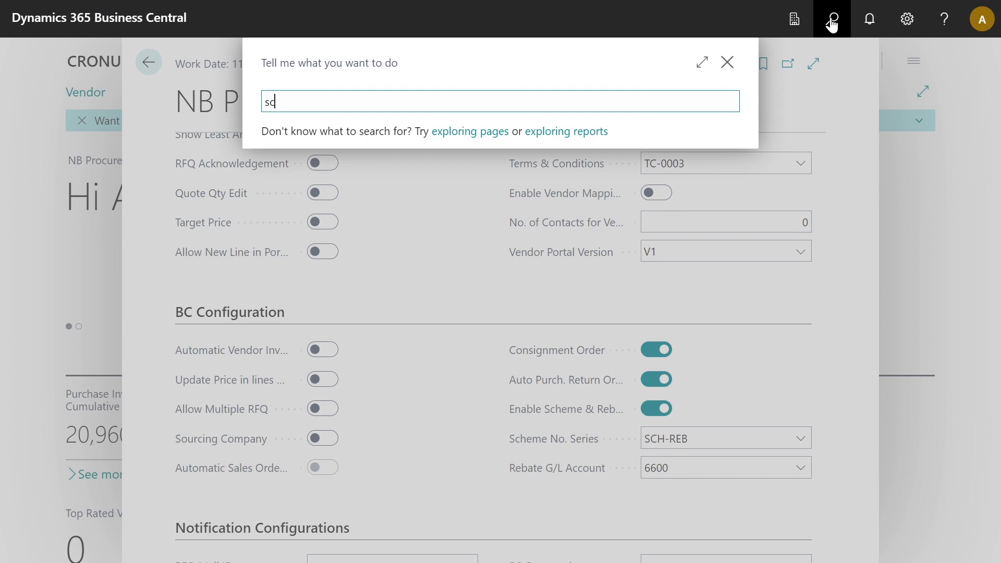
text(hemes)
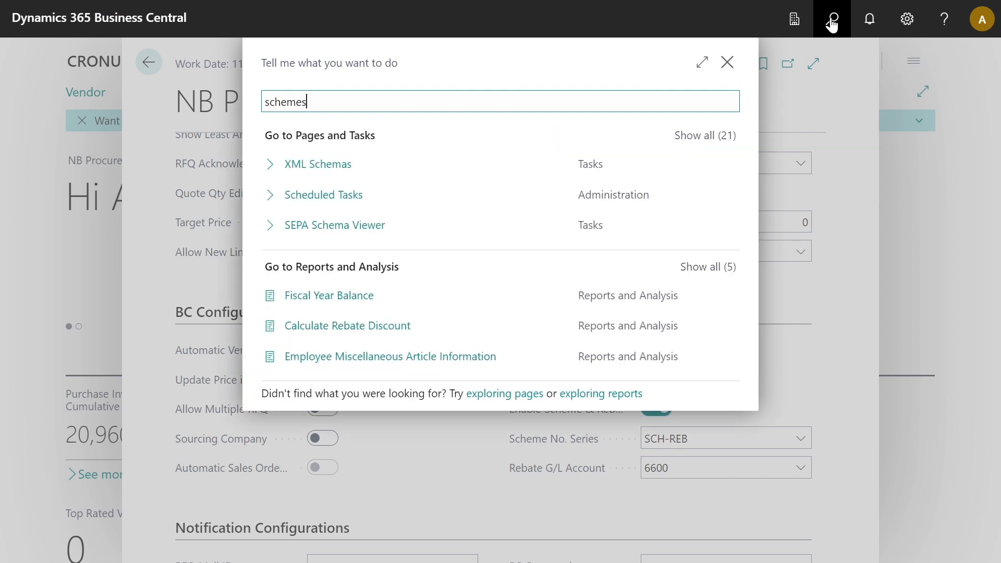
text( and rebates)
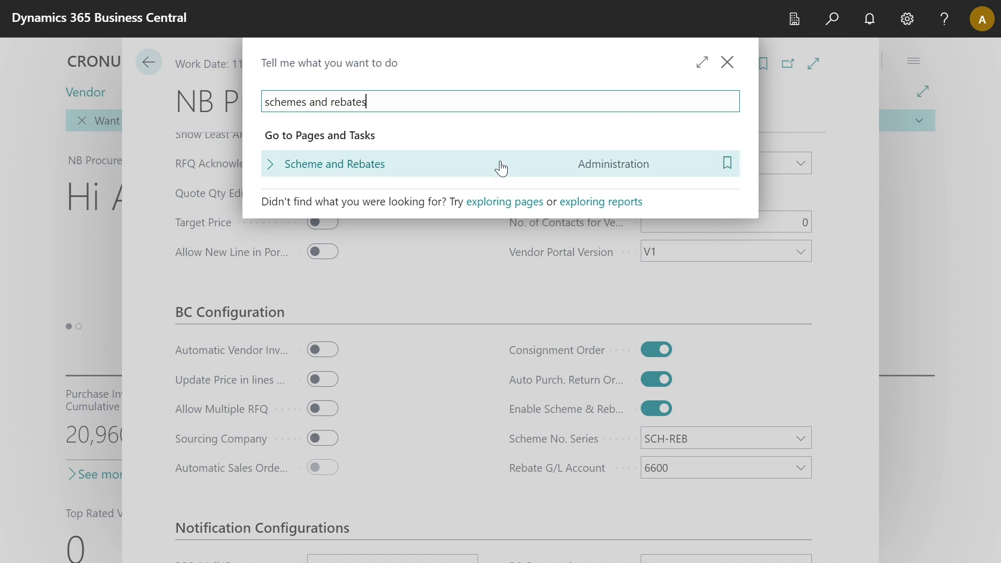
click(466, 175)
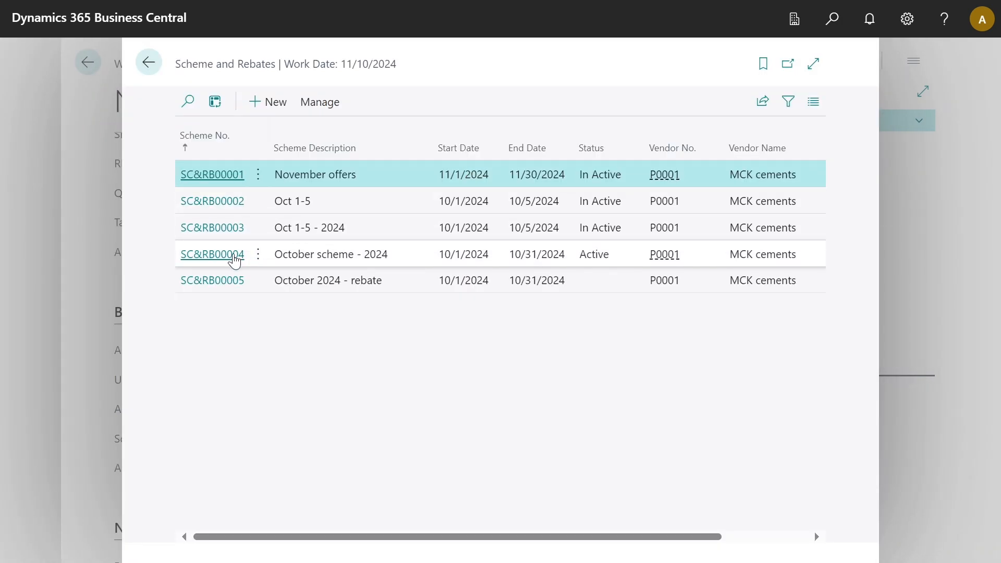
Open scheme SC&RB00004 and check its line values, including the 2% rebate on 50,000–999,999.99.
click(234, 260)
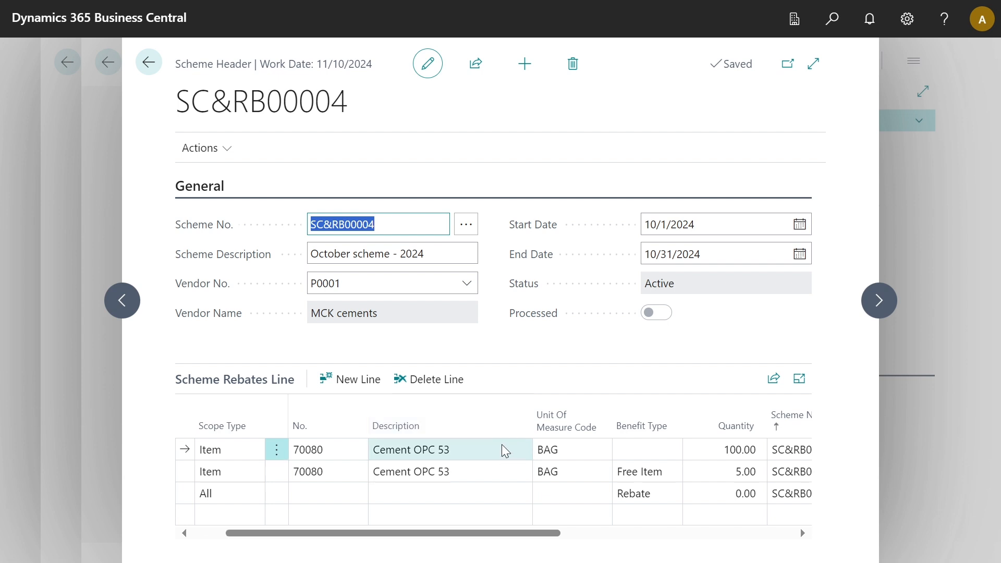
scroll(693, 469, right, 5)
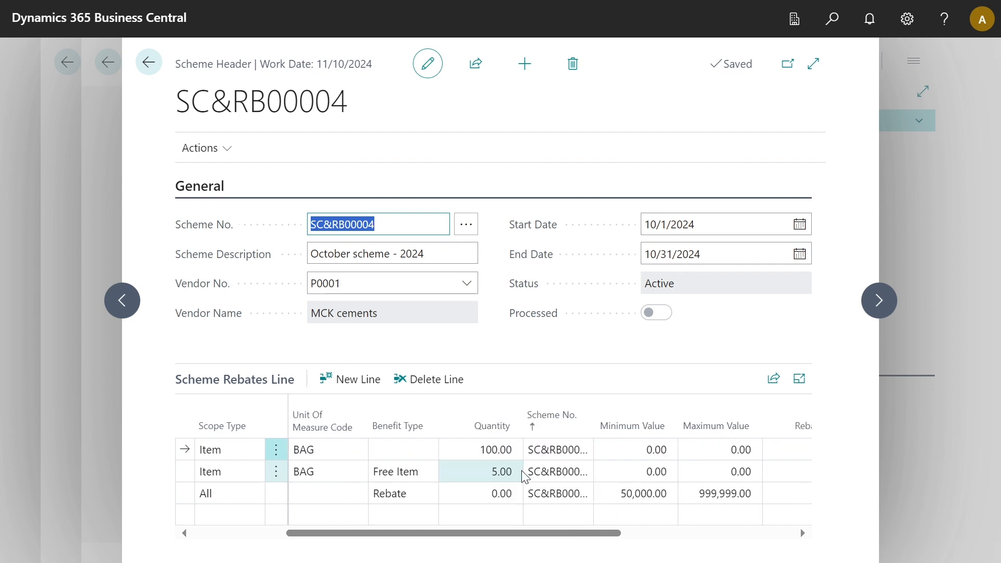
scroll(523, 472, left, 3)
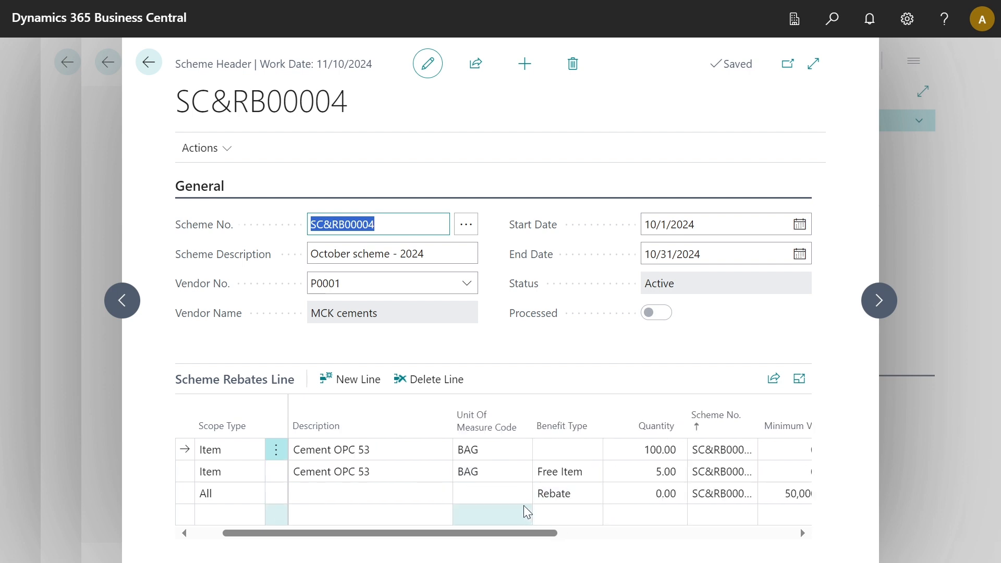
scroll(527, 511, right, 5)
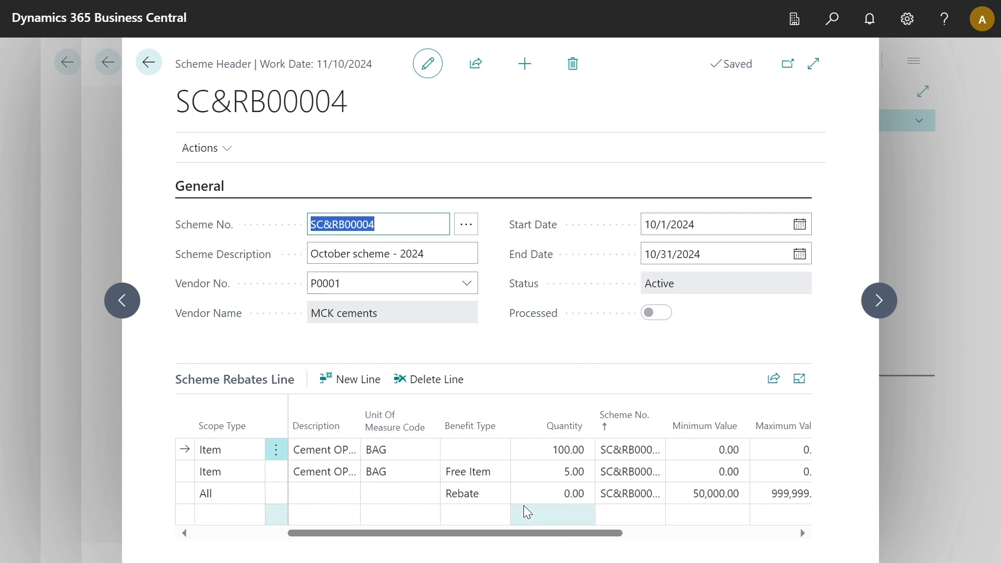
scroll(528, 512, right, 3)
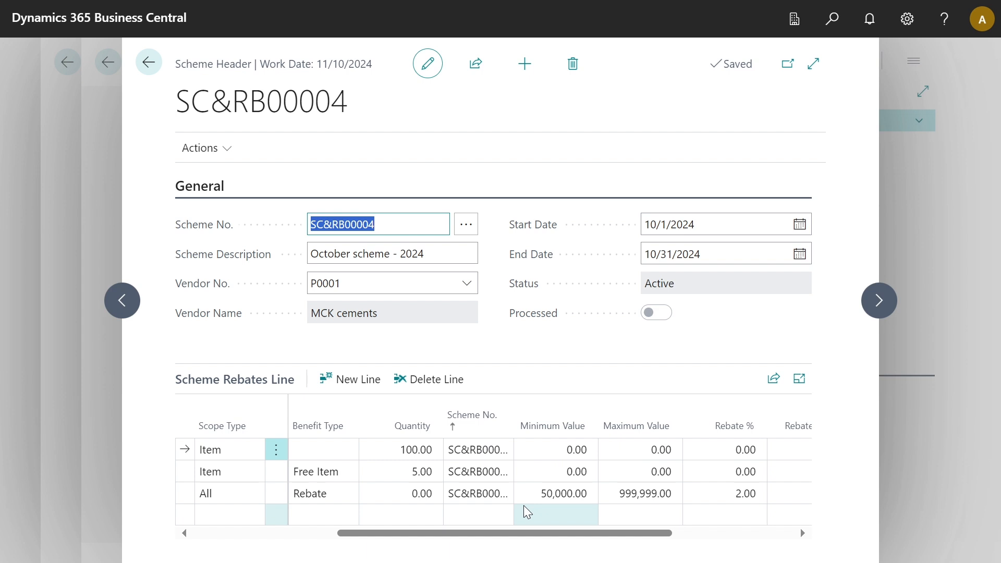
scroll(527, 512, right, 3)
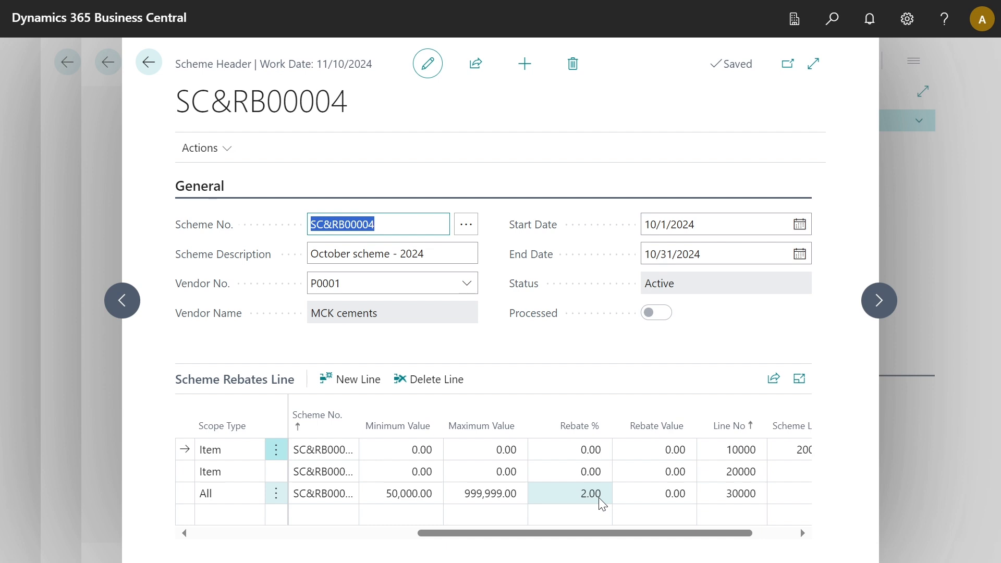
click(599, 521)
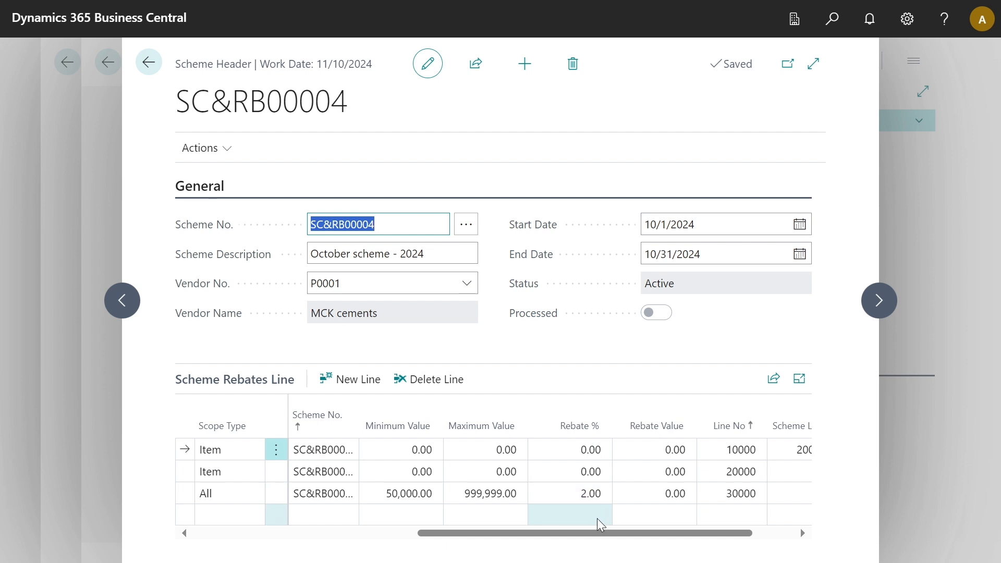
click(832, 19)
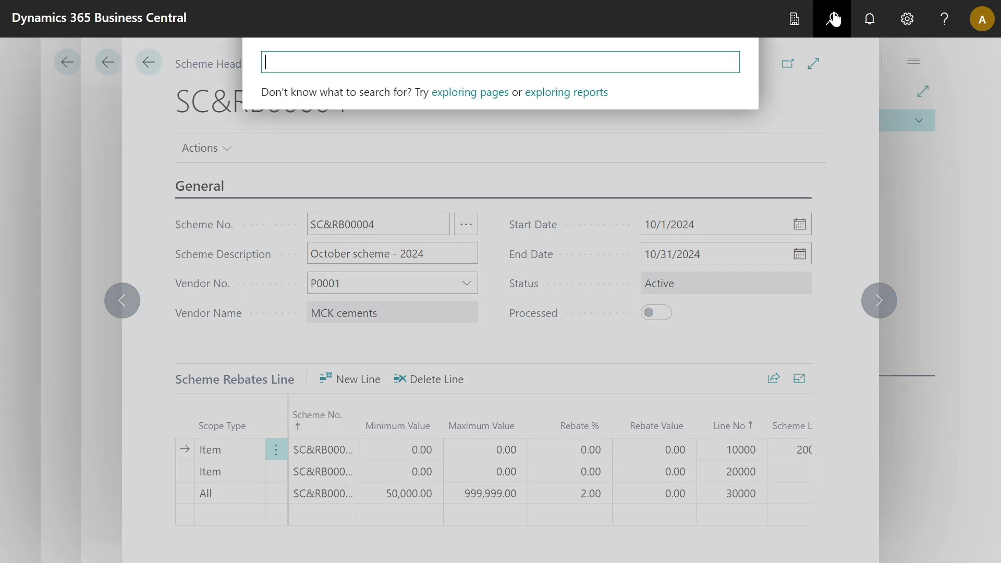
Open the Purchase Orders list and filter it to order 106188.
text(pur)
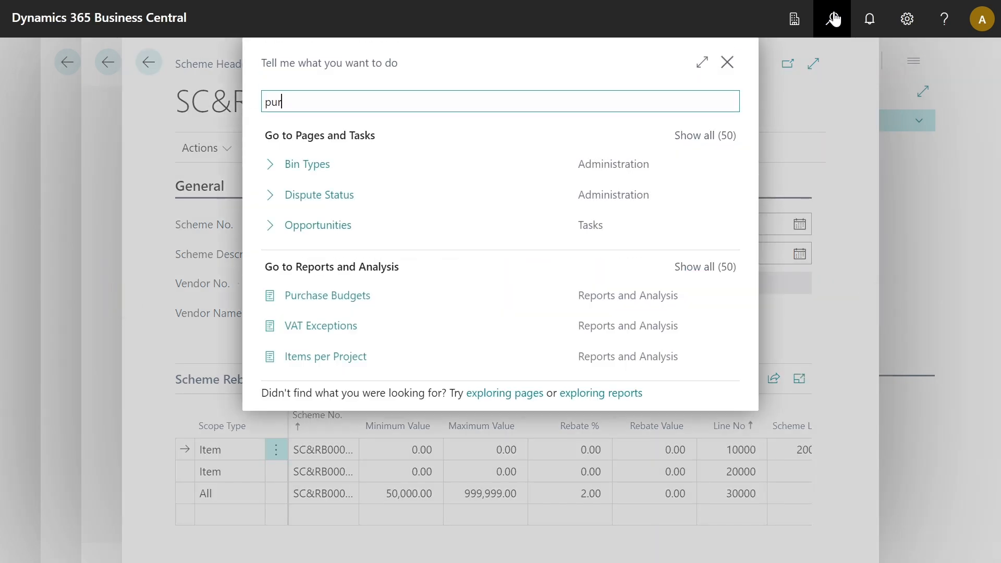
text(chase order)
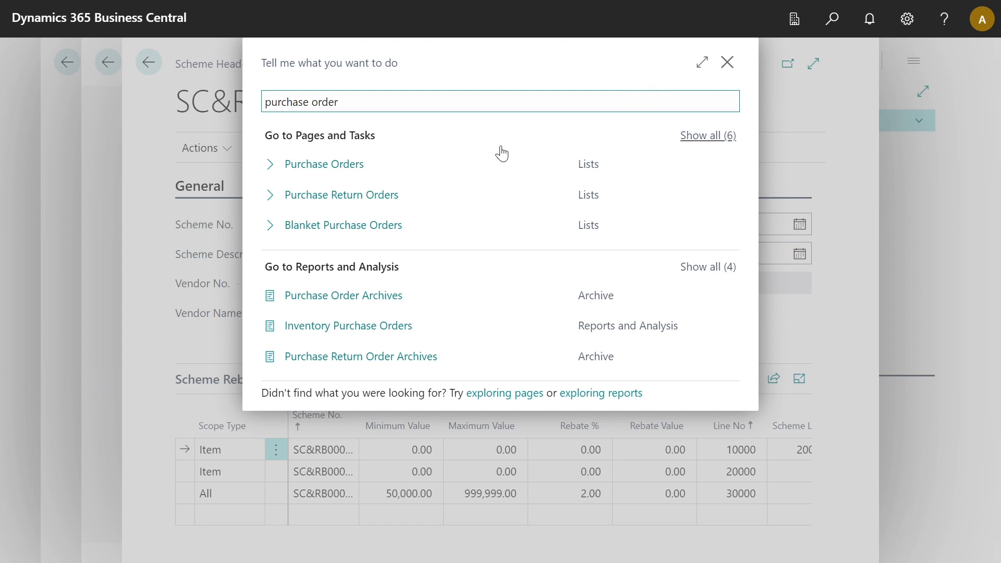
click(468, 168)
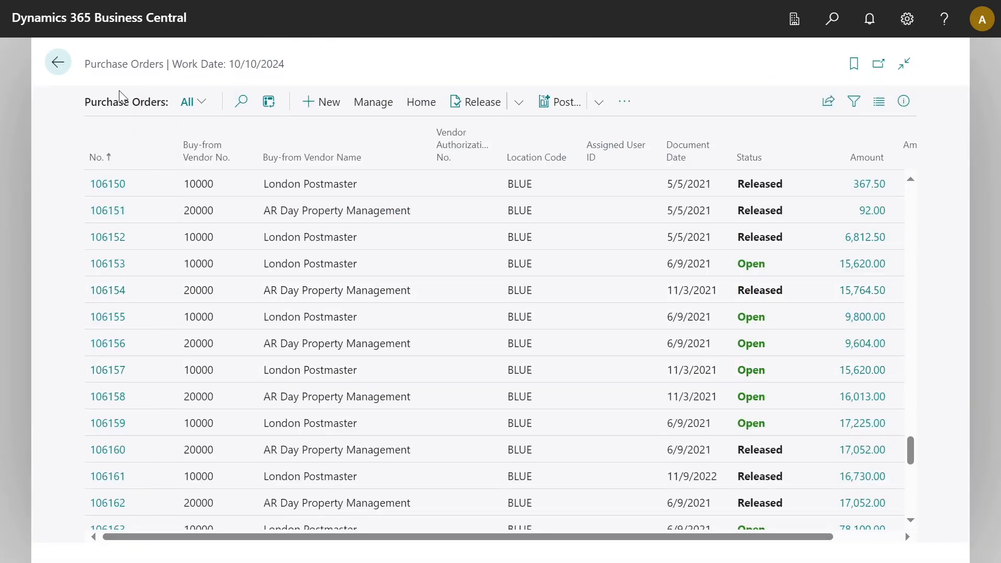
click(240, 101)
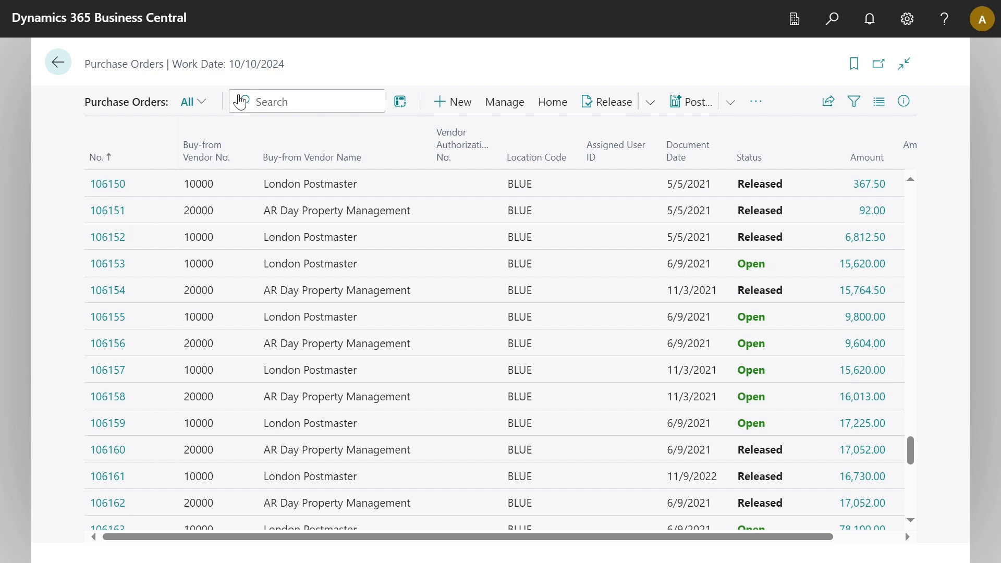
text(106188)
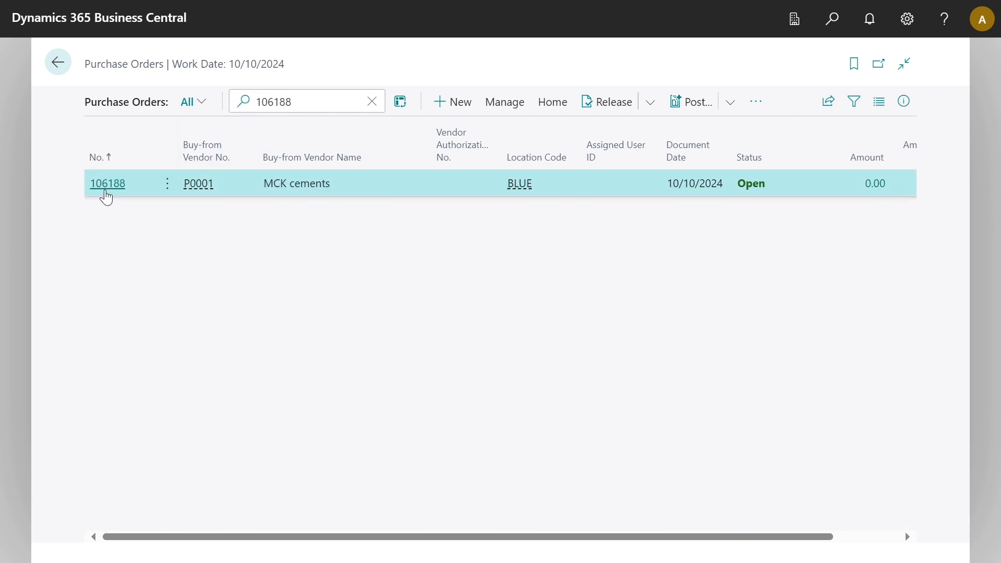
Open purchase order 106188 and bring its lines into view.
click(105, 191)
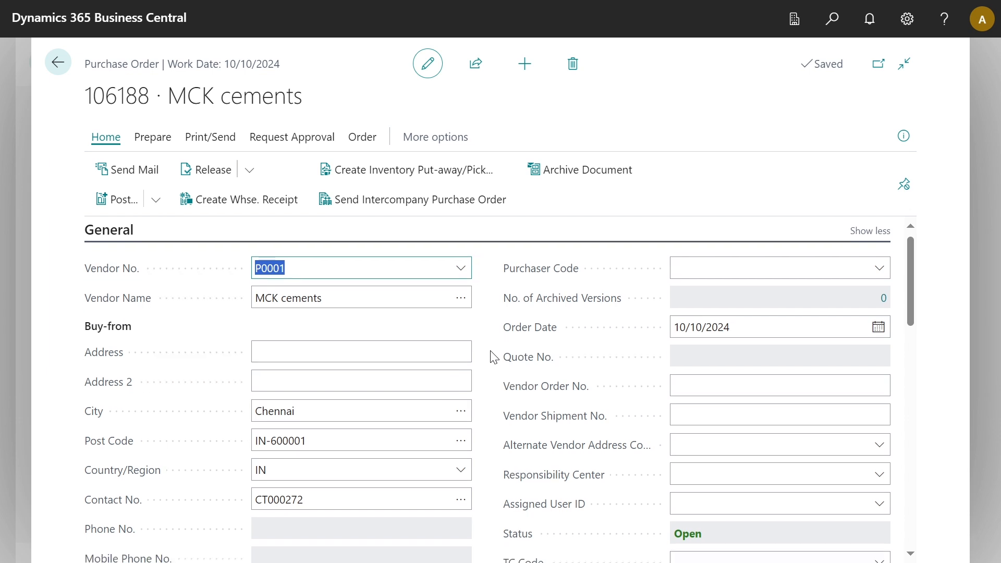
scroll(494, 357, down, 5)
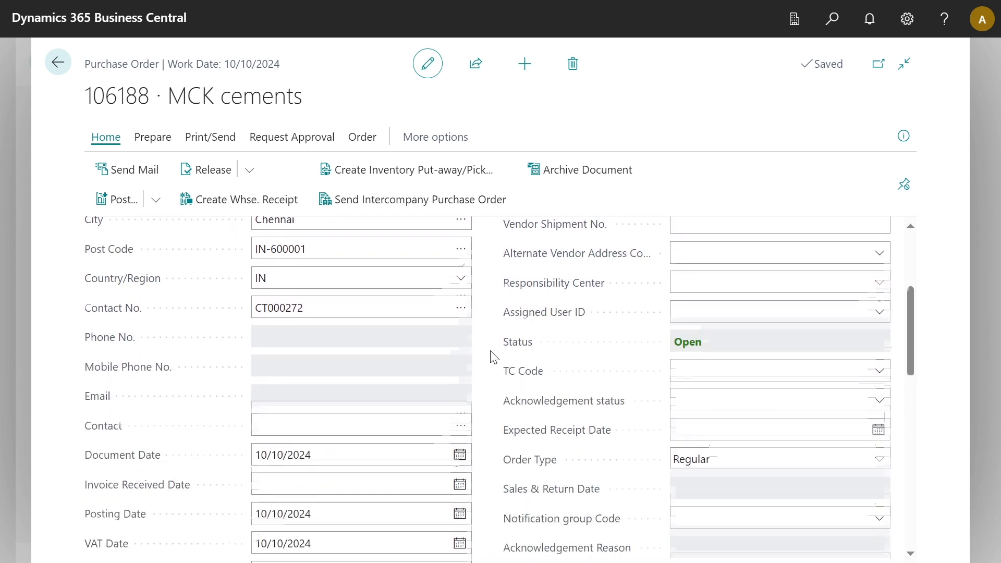
scroll(493, 358, down, 5)
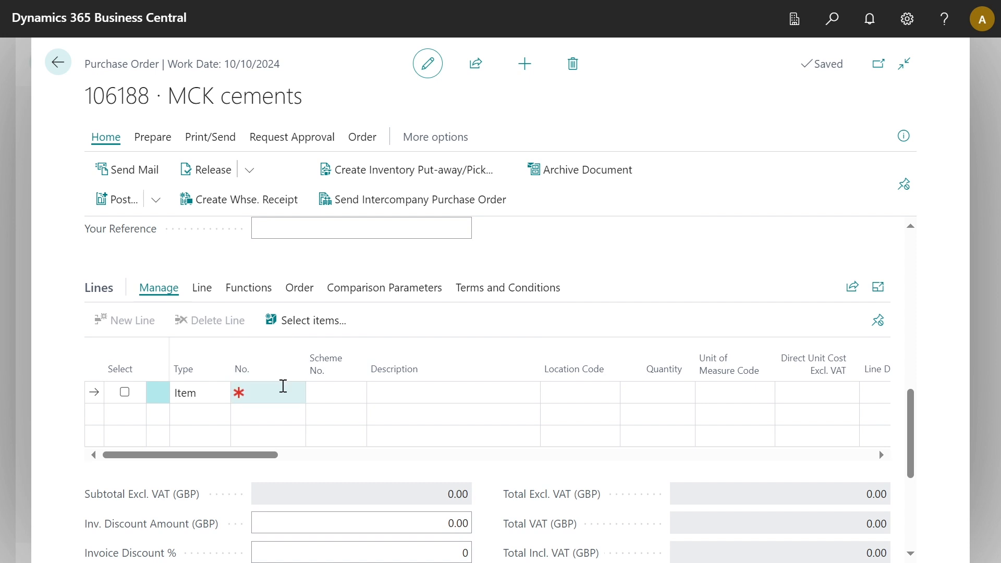
Add item 70080 Cement OPC 53 with quantity 200, generating the free 10-bag scheme line.
click(284, 386)
text(70080)
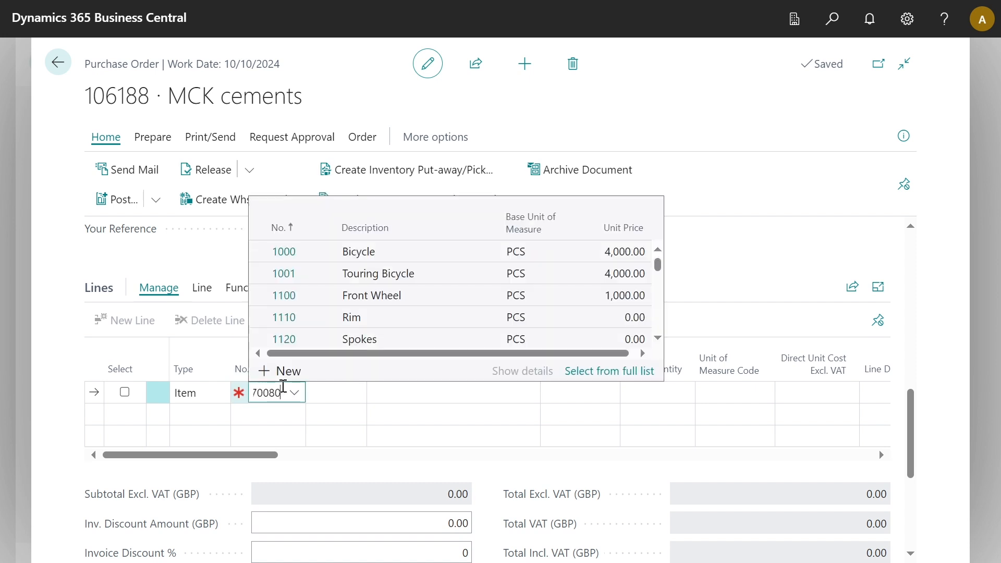
key(Tab)
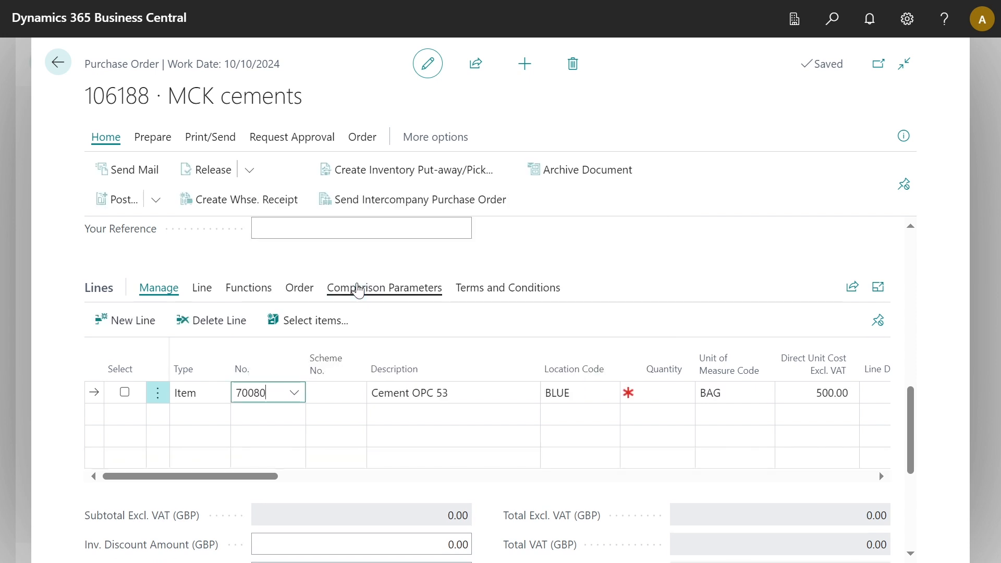
click(653, 395)
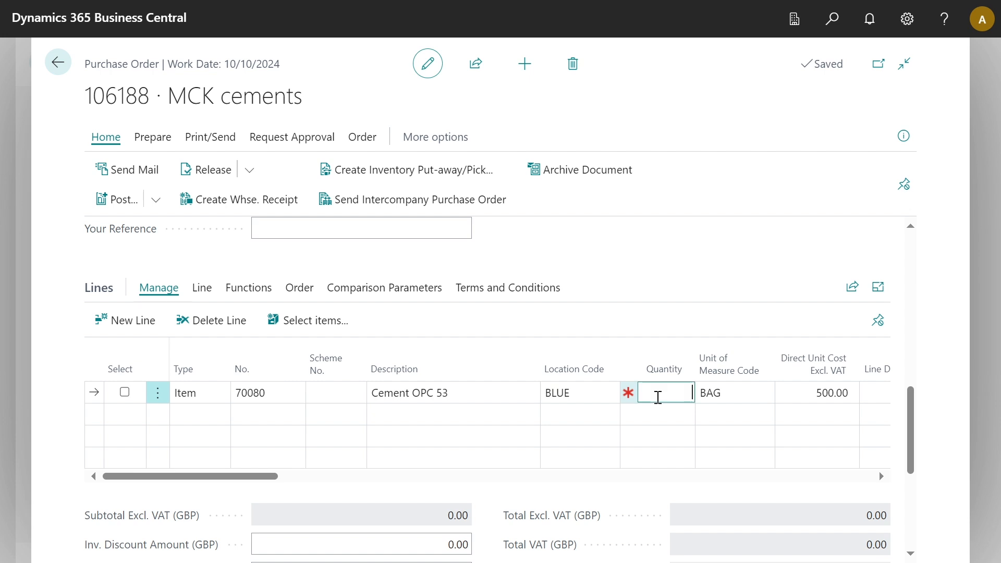
text(200)
key(Tab)
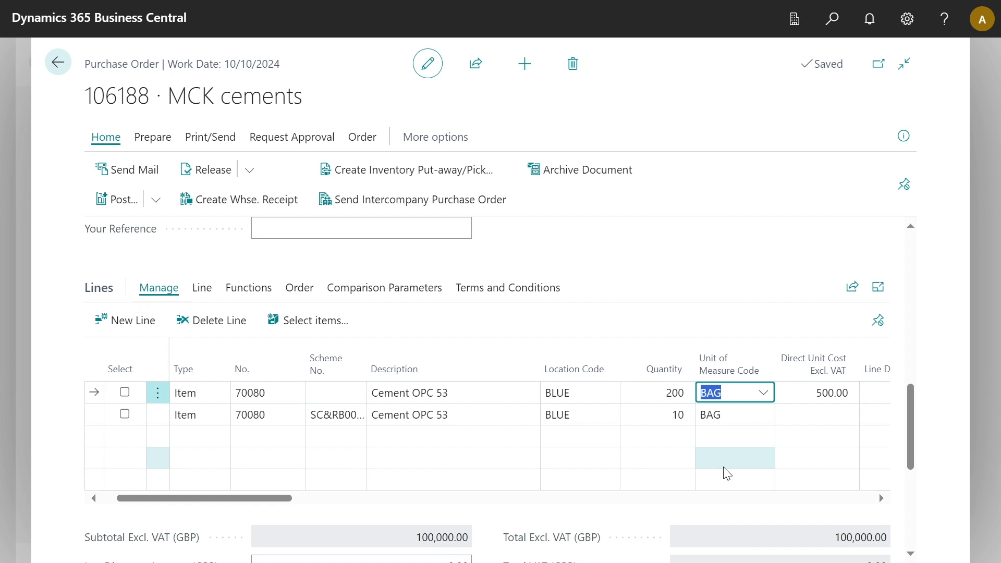
scroll(748, 463, right, 3)
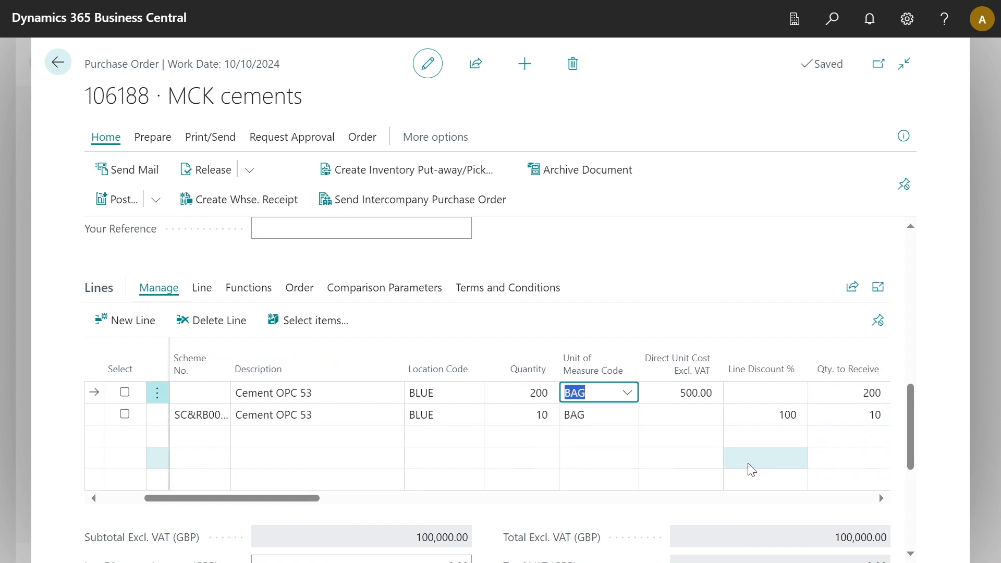
scroll(782, 463, down, 1)
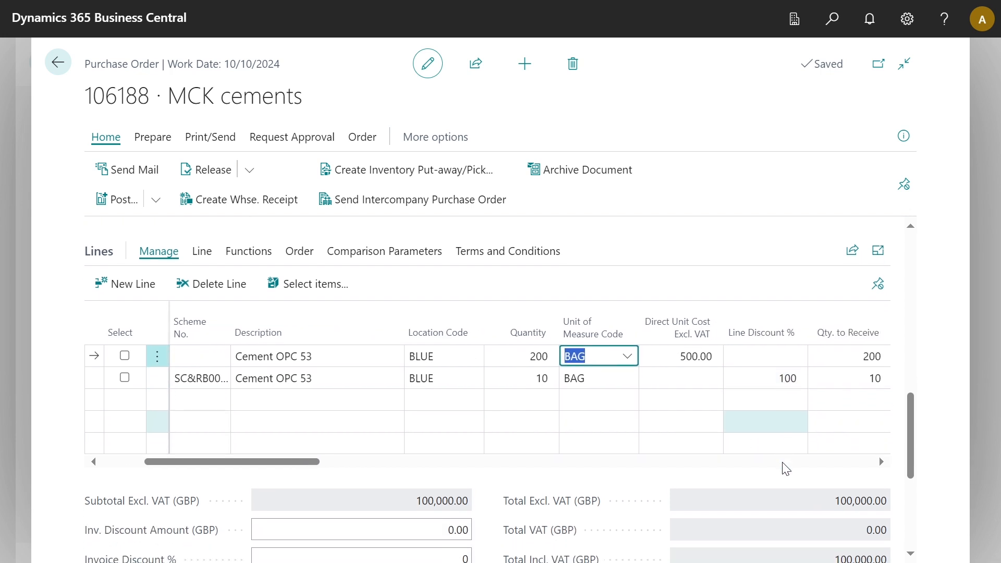
scroll(782, 463, down, 2)
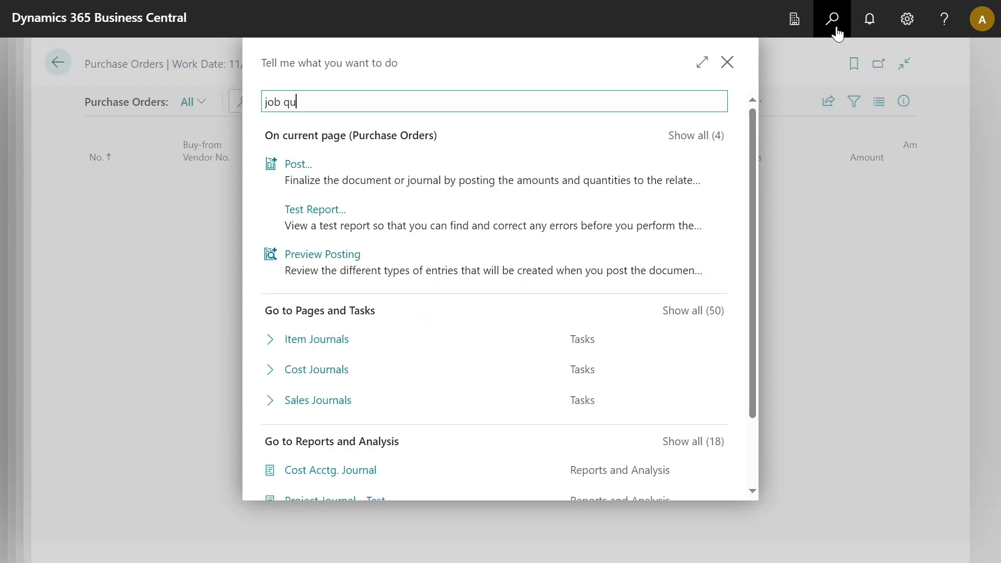
Open Job Queue Entries and view the Calculate Rebate Discount entry (Report 33072773).
text(eue)
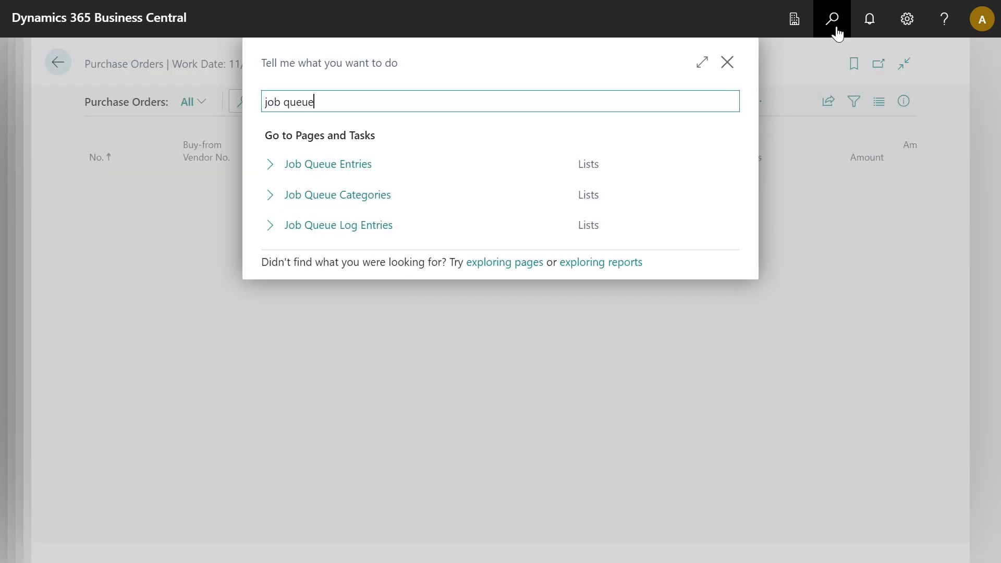
click(409, 179)
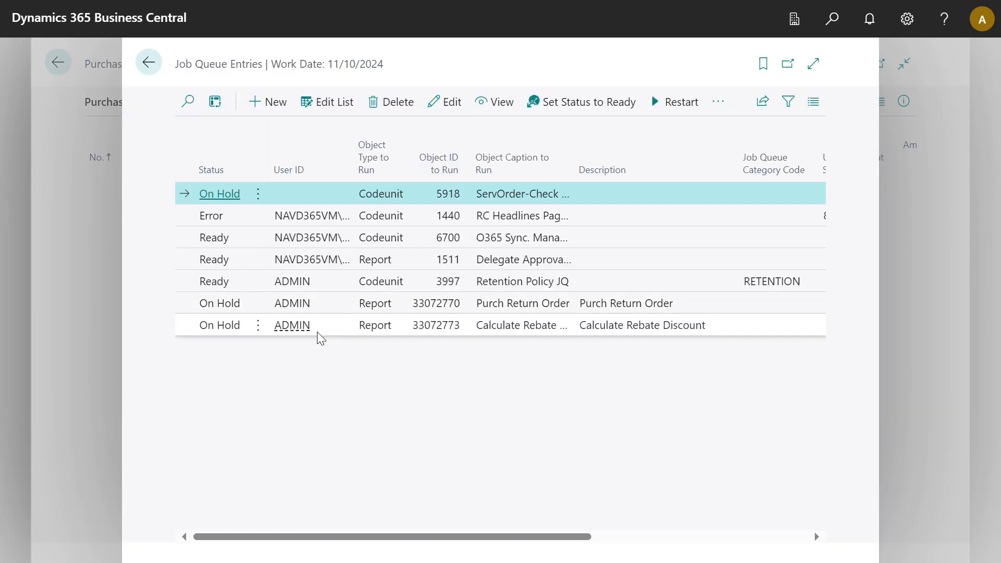
click(394, 326)
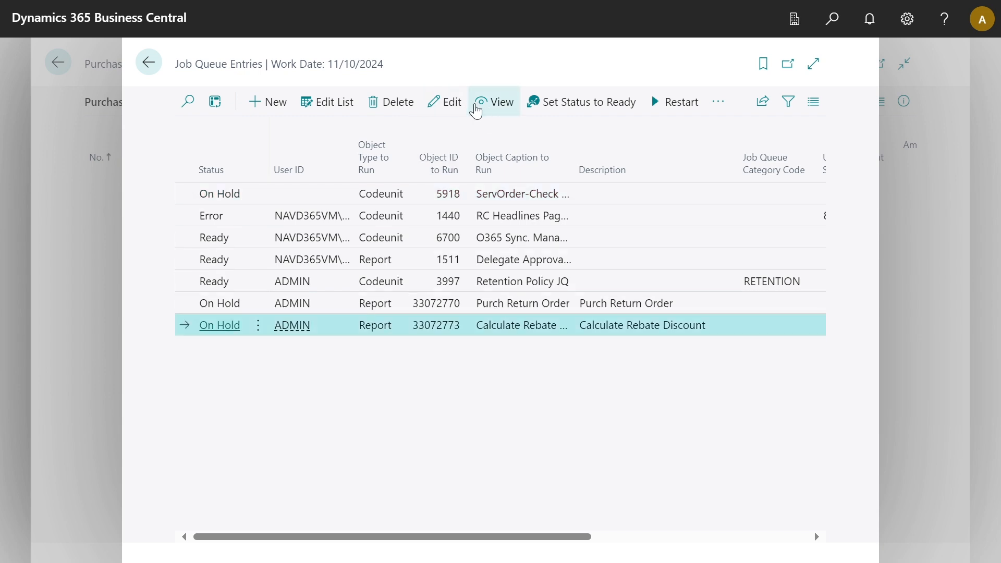
click(480, 111)
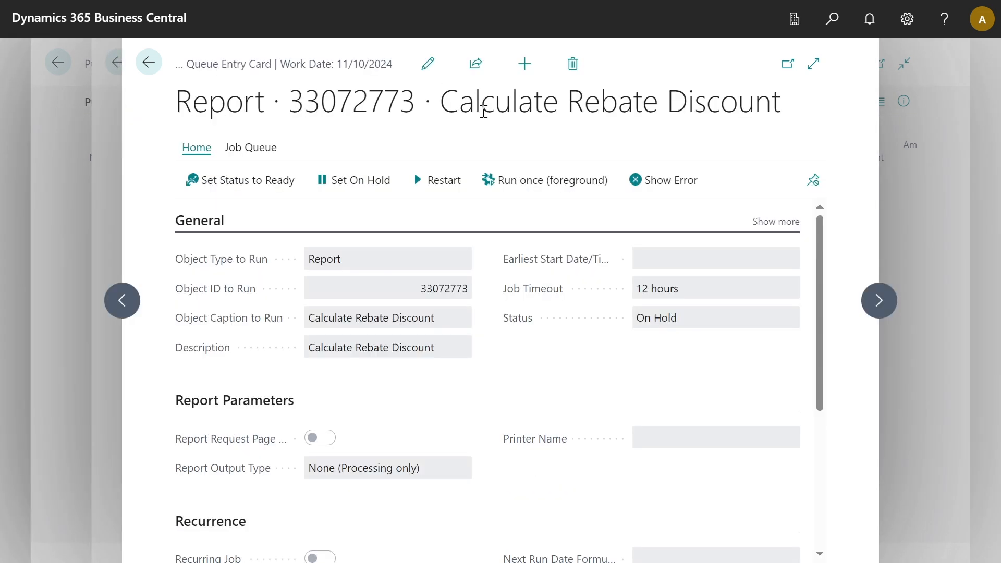
Run the Calculate Rebate Discount job once in the foreground and acknowledge its success.
click(489, 195)
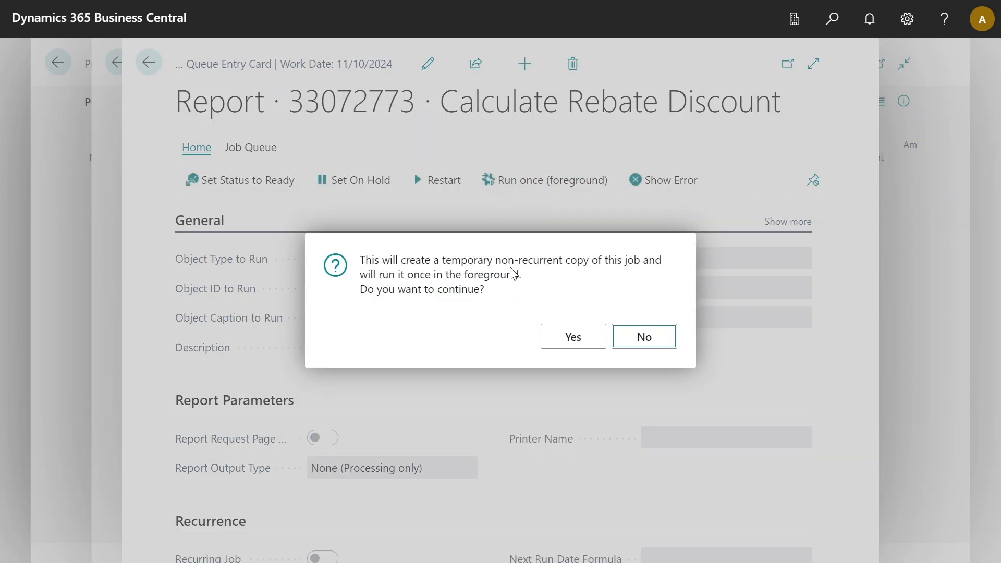
click(551, 345)
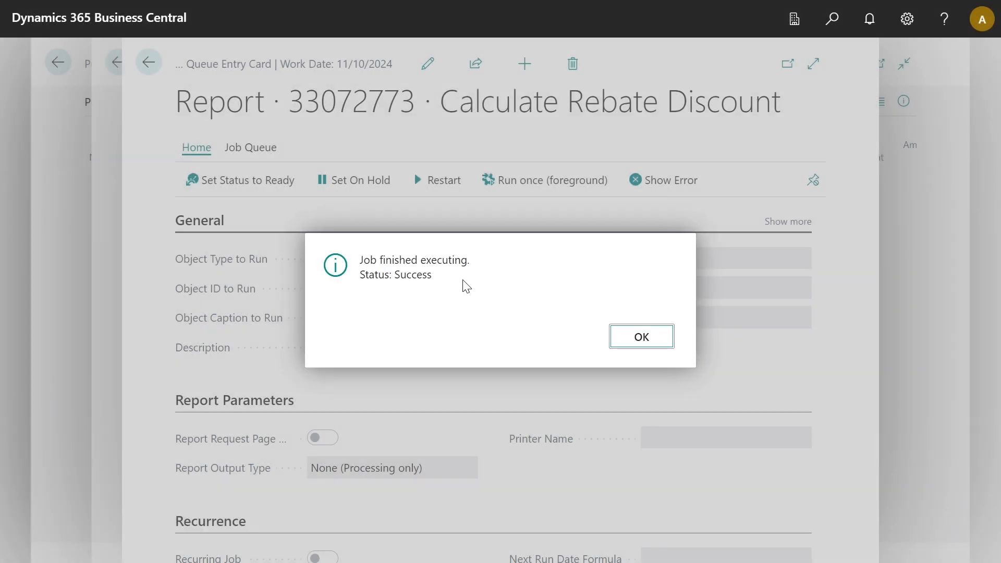
click(635, 344)
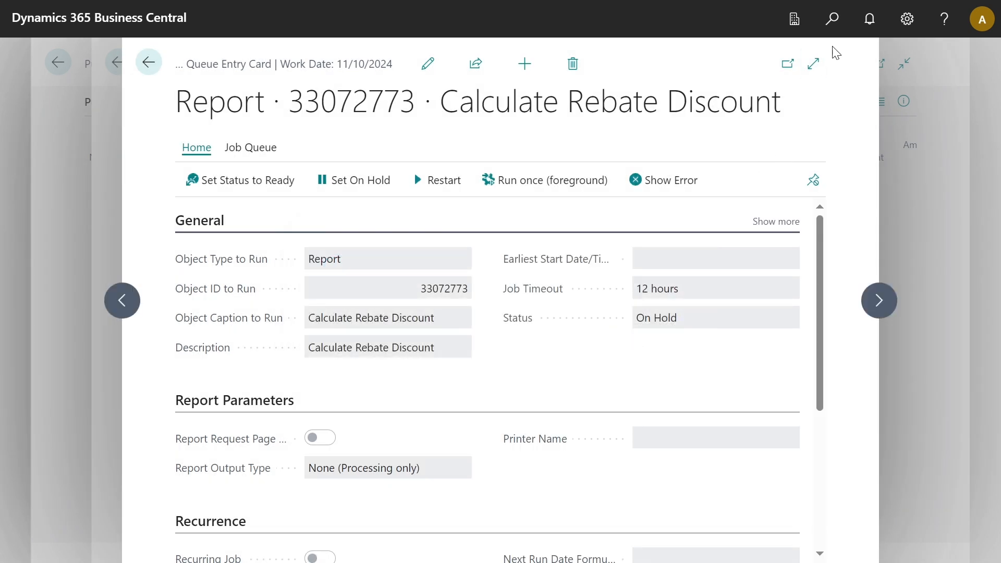
Open posted purchase credit memo 109005 from the Posted Purchase Credit Memos list.
click(833, 22)
text(post)
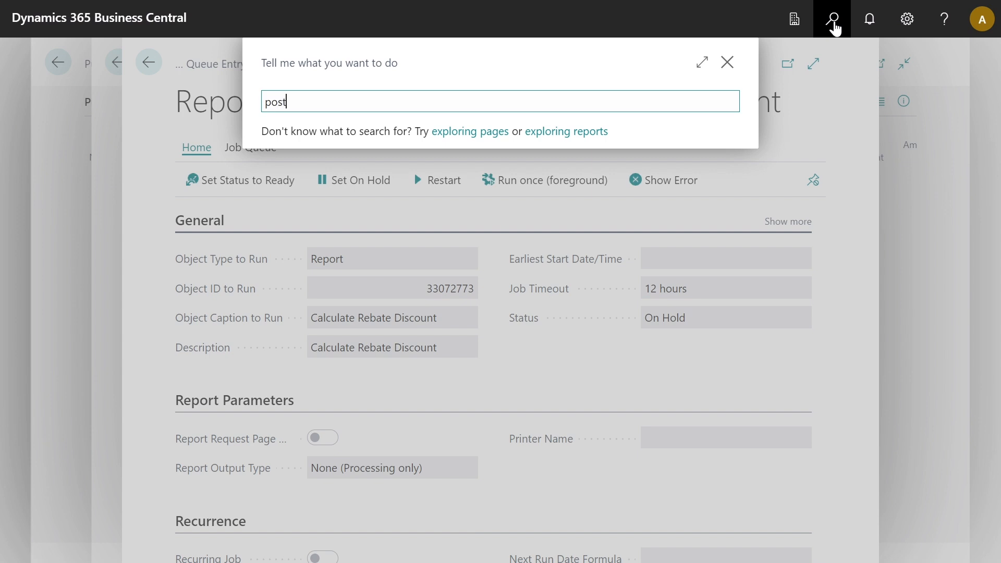
text(ed credi)
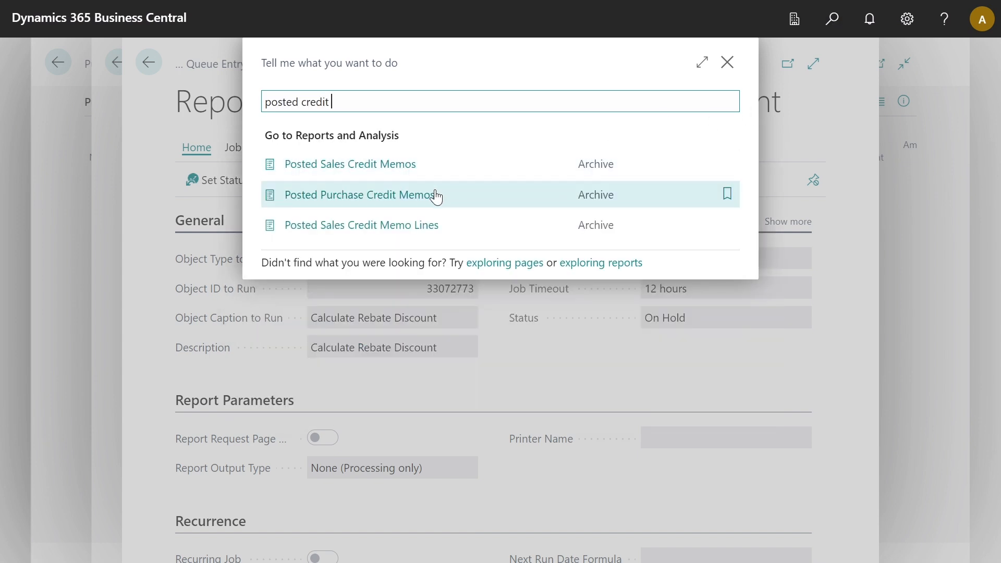
text(t)
click(436, 195)
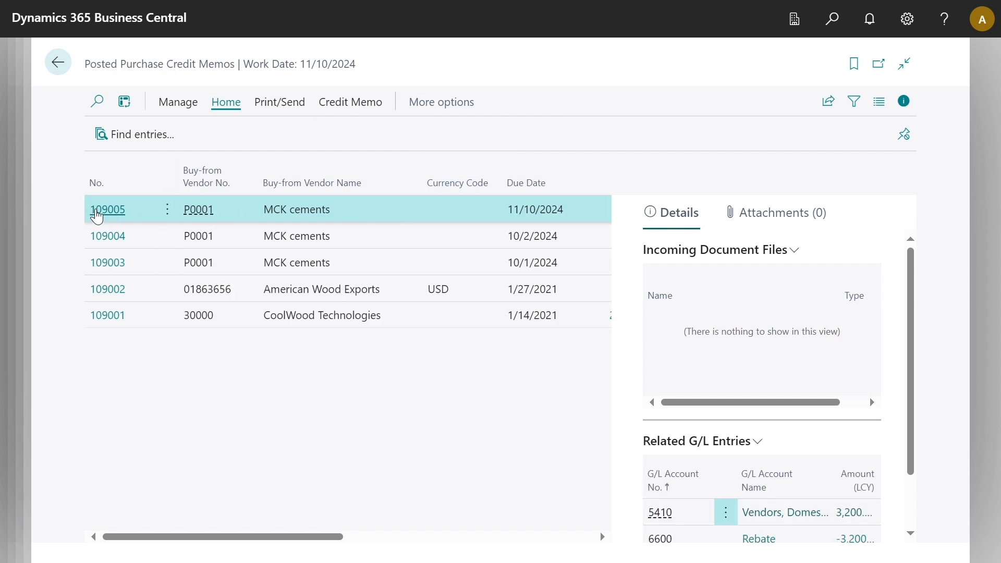
click(97, 214)
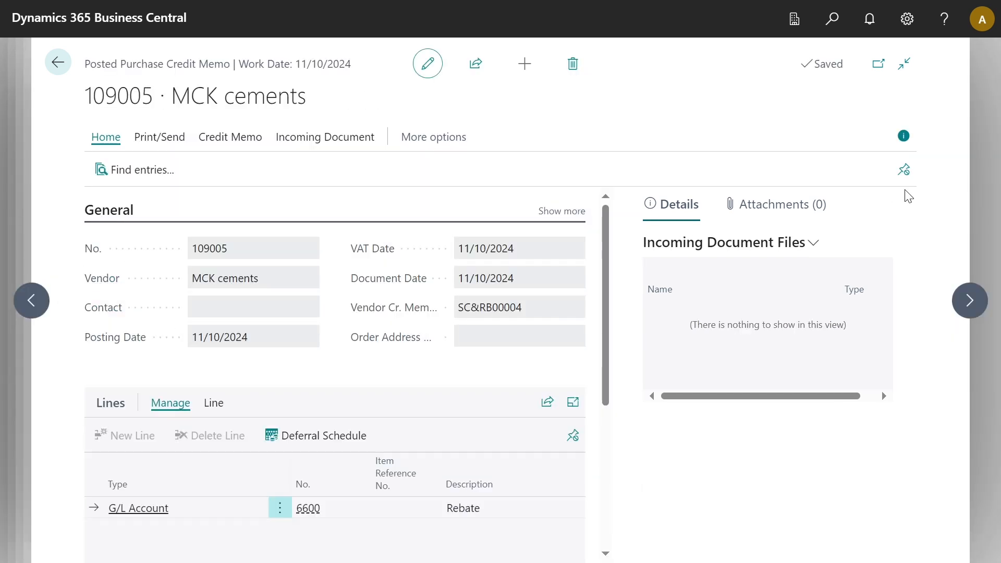
Hide the FactBox and view the 3,200.00 Rebate line on G/L account 6600.
click(905, 136)
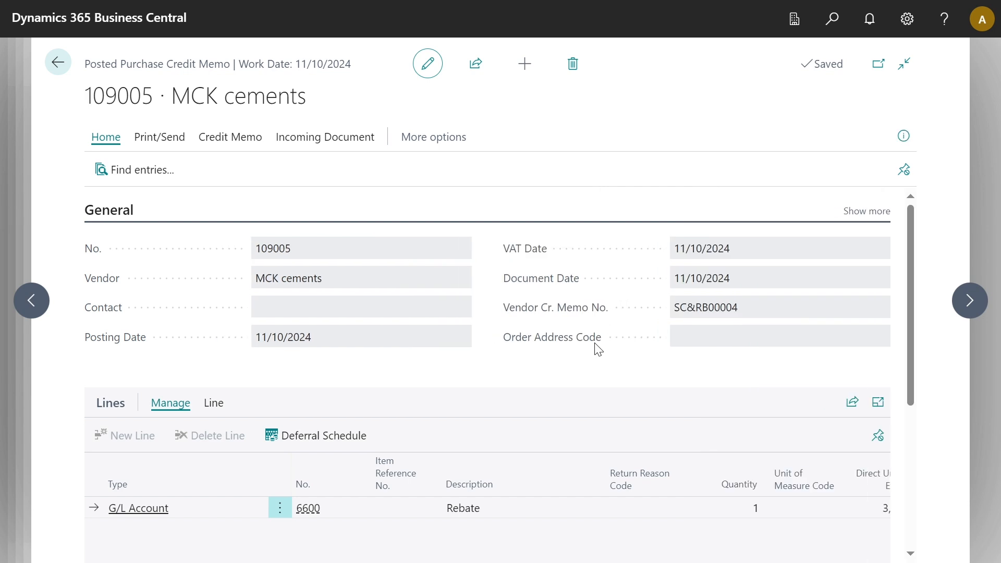
scroll(595, 365, down, 3)
scroll(597, 372, down, 1)
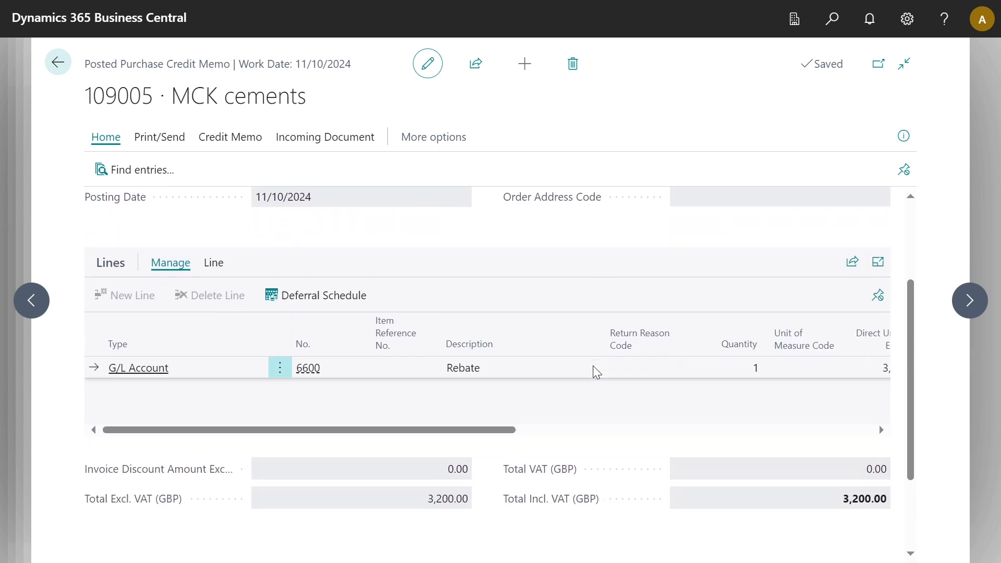
scroll(597, 372, right, 2)
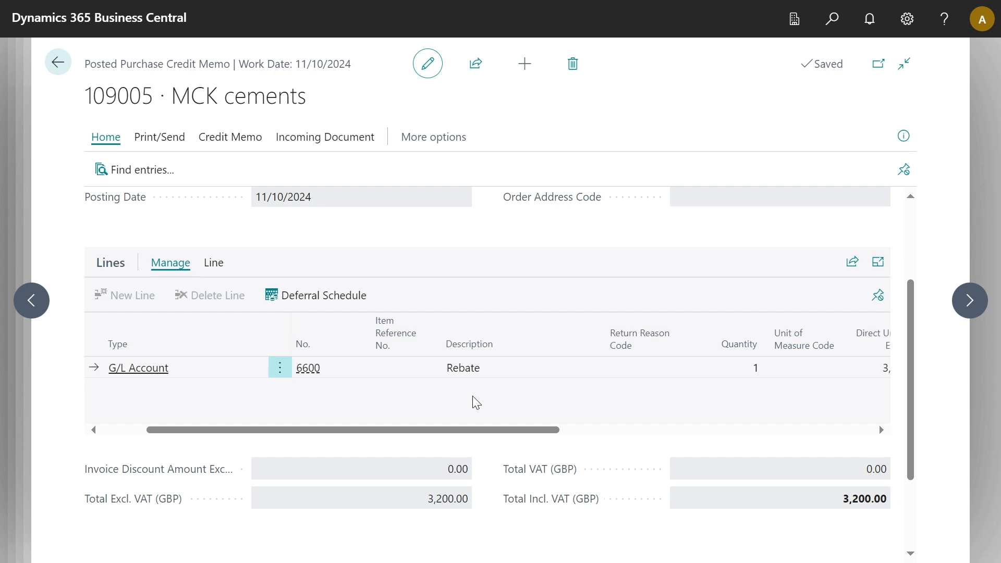
scroll(495, 406, right, 2)
scroll(496, 407, right, 2)
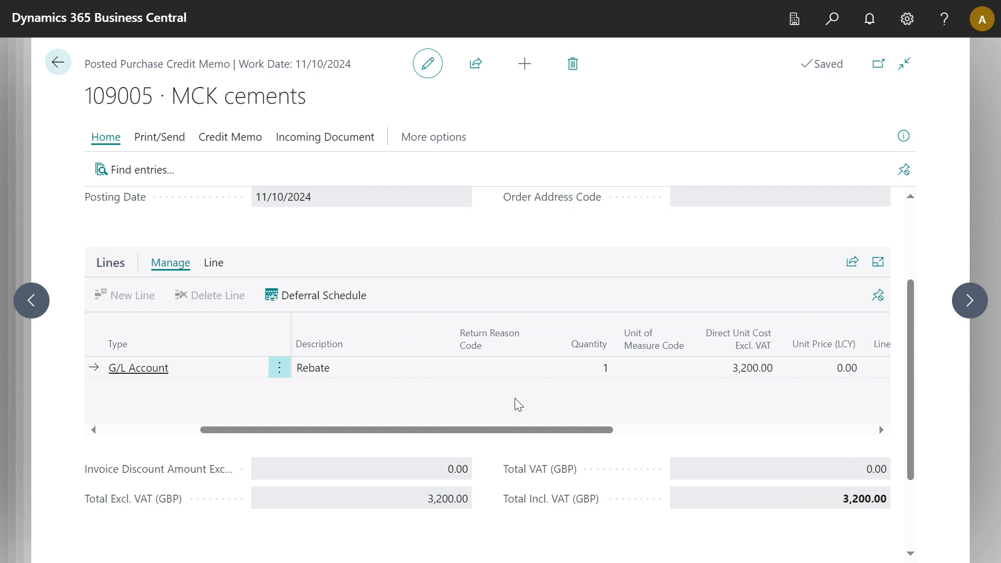